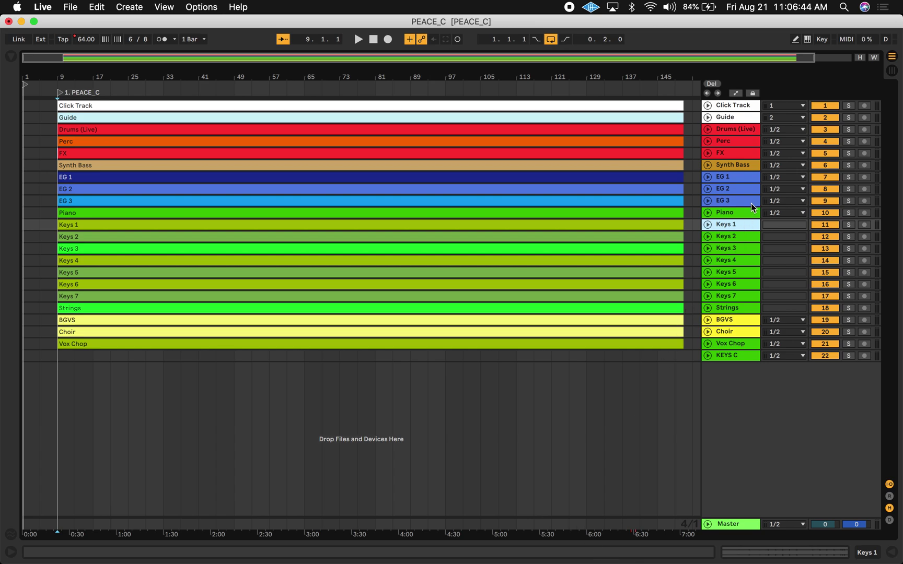
pyautogui.click(735, 212)
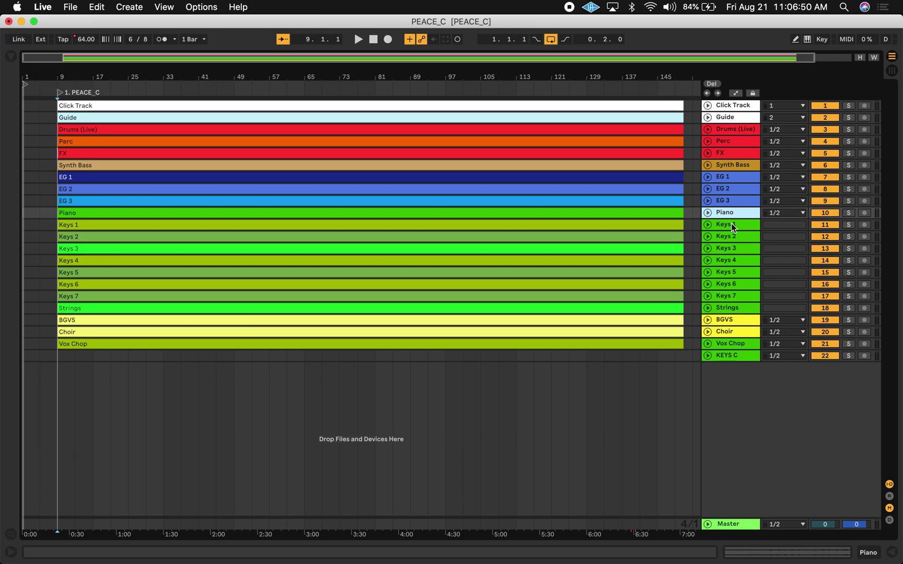
pyautogui.click(732, 224)
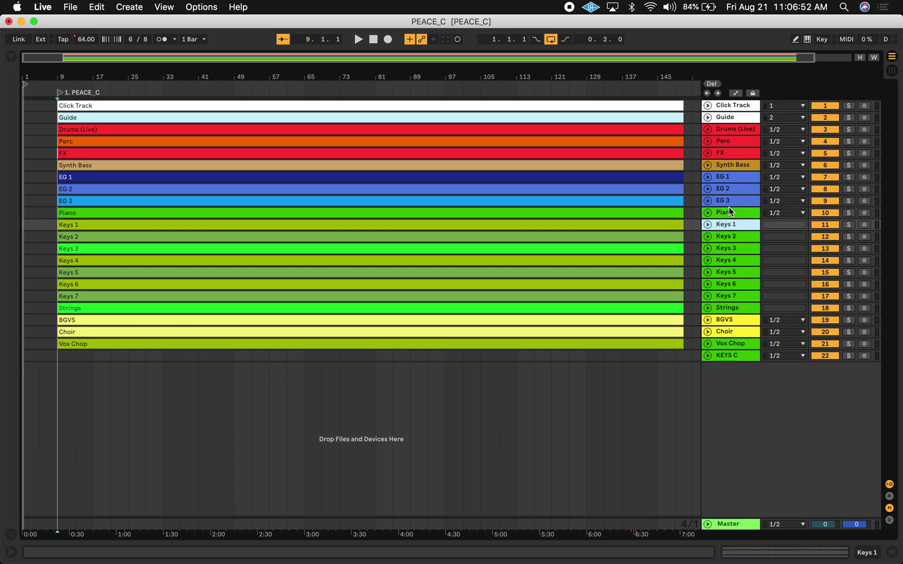
pyautogui.click(730, 213)
pyautogui.click(730, 222)
pyautogui.click(737, 307)
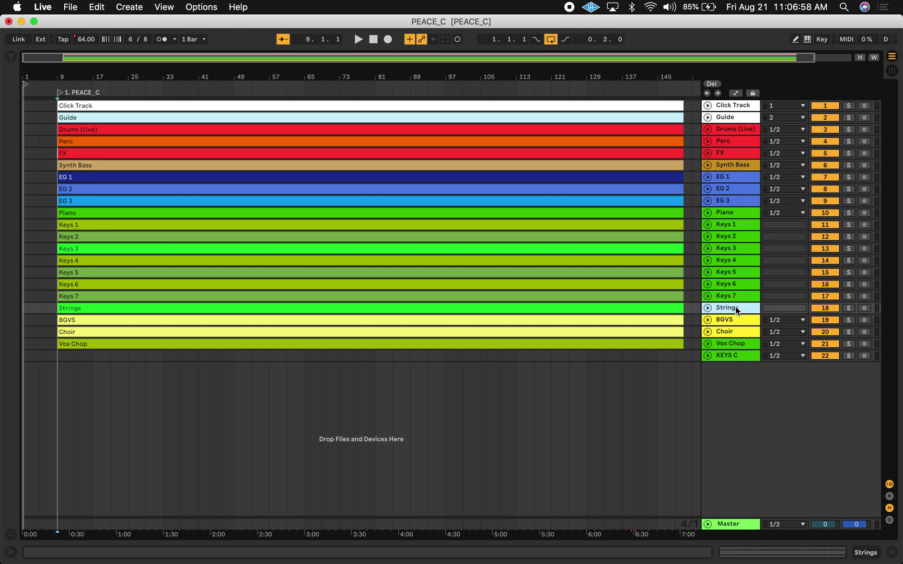
pyautogui.click(736, 319)
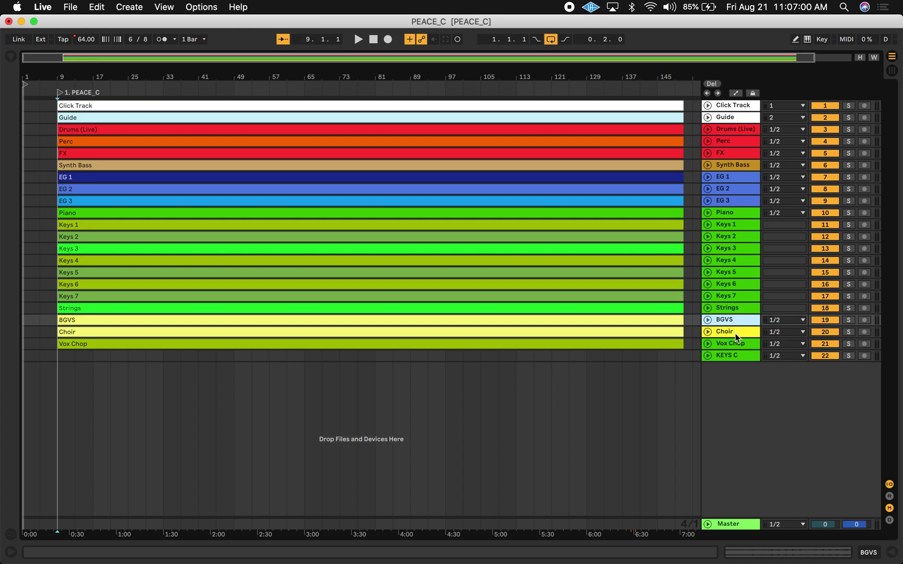
pyautogui.click(736, 334)
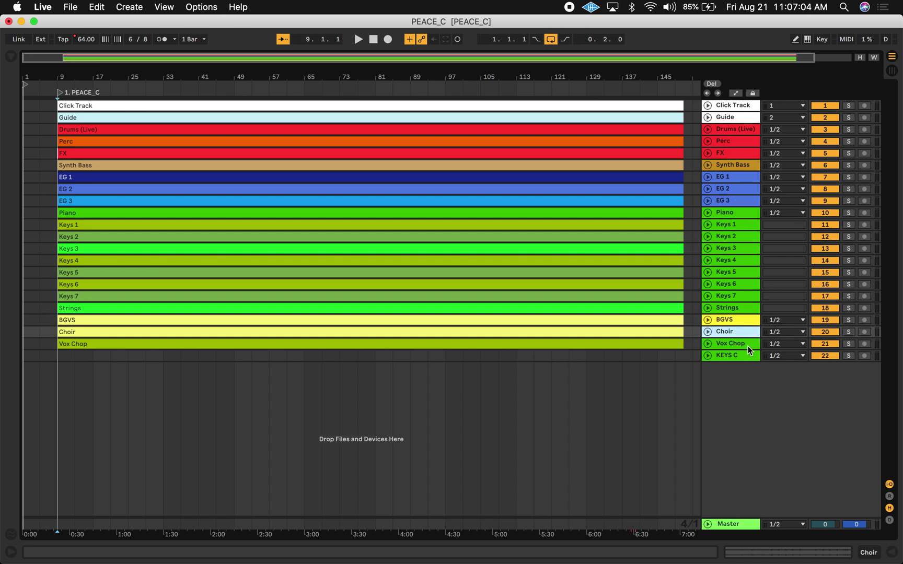
# - Select the tracks from Keys 1 through Strings and unfold them all to show their waveforms
pyautogui.click(735, 225)
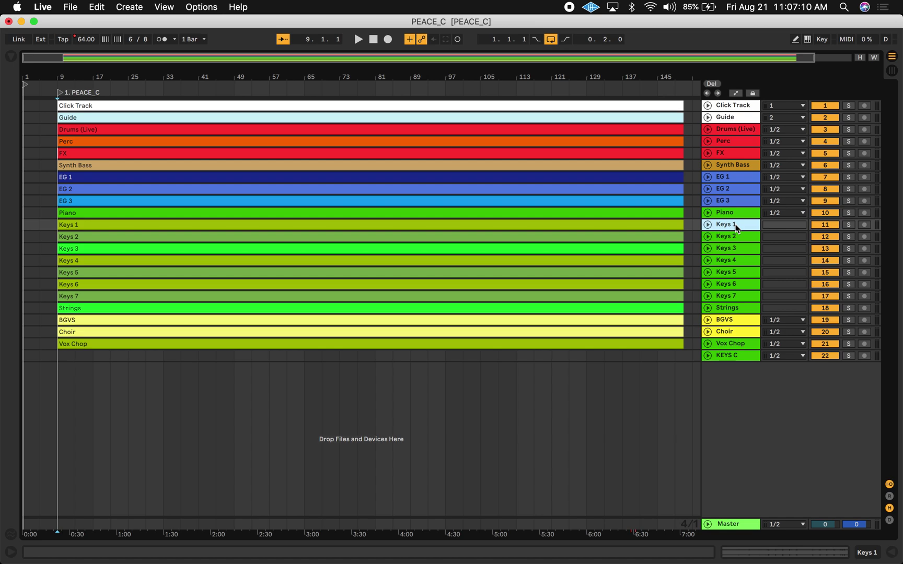
pyautogui.keyDown('shift'); pyautogui.click(735, 306); pyautogui.keyUp('shift')
pyautogui.click(707, 307)
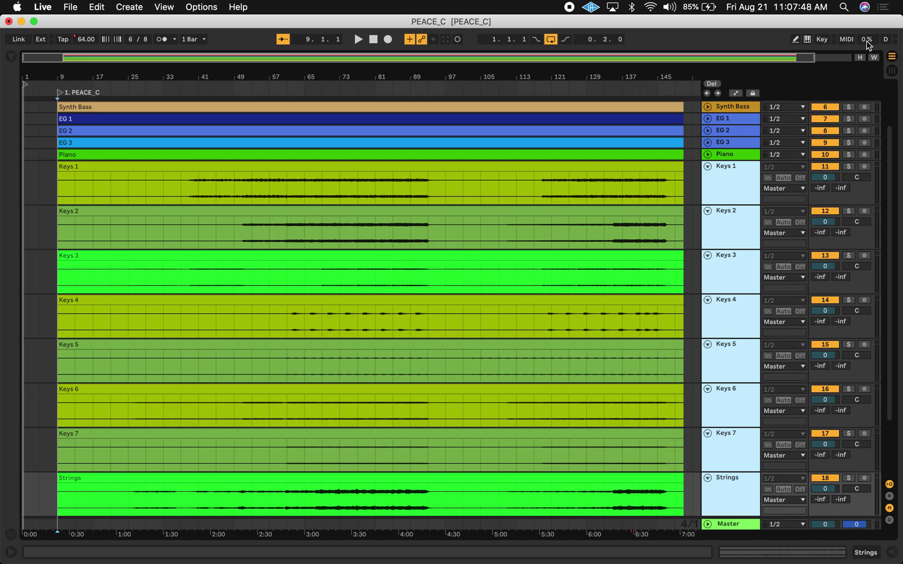
# - Select the time range from bar 9 to bar 153 across the Keys 1 through Strings tracks
pyautogui.click(728, 195)
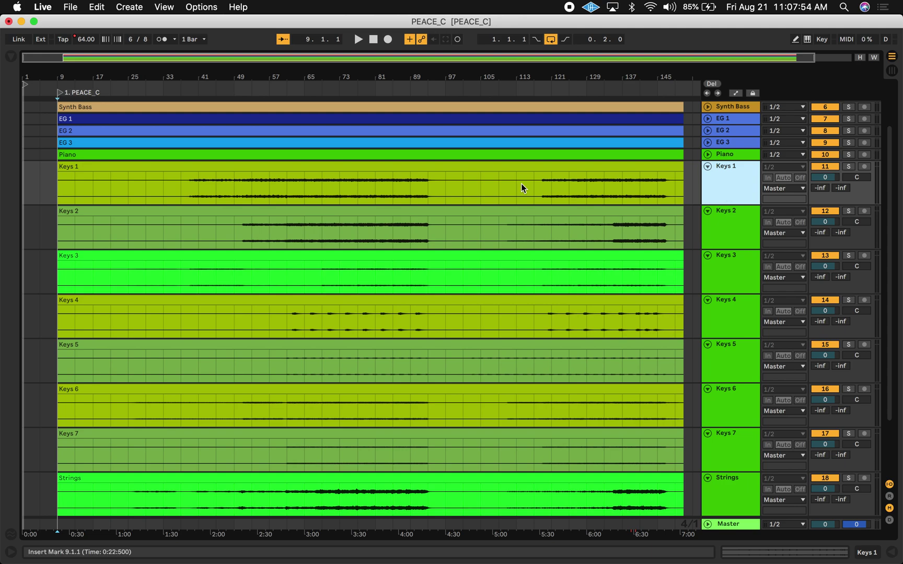
pyautogui.moveTo(52, 178); pyautogui.dragTo(637, 427)
pyautogui.hscroll(-3, 370, 317)
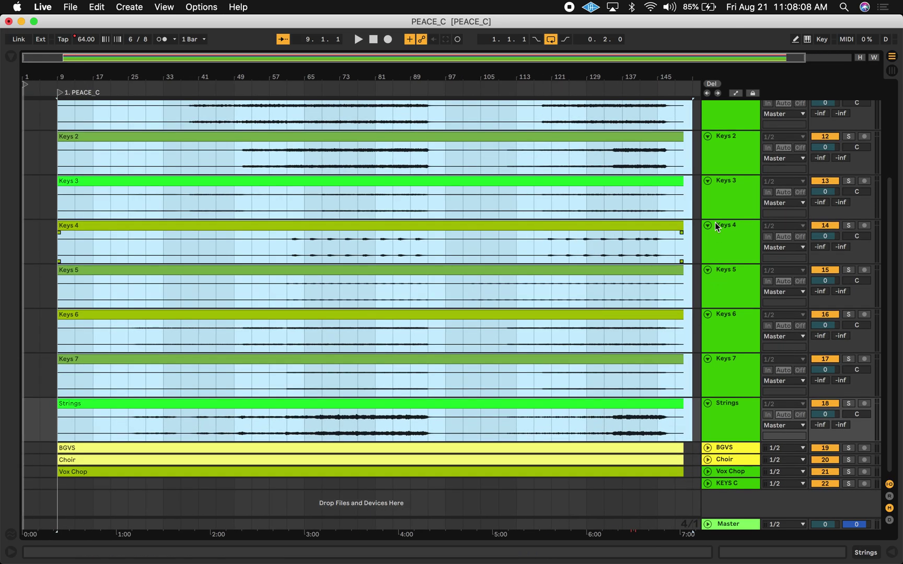
pyautogui.scroll(5, 721, 197)
pyautogui.scroll(-3, 569, 328)
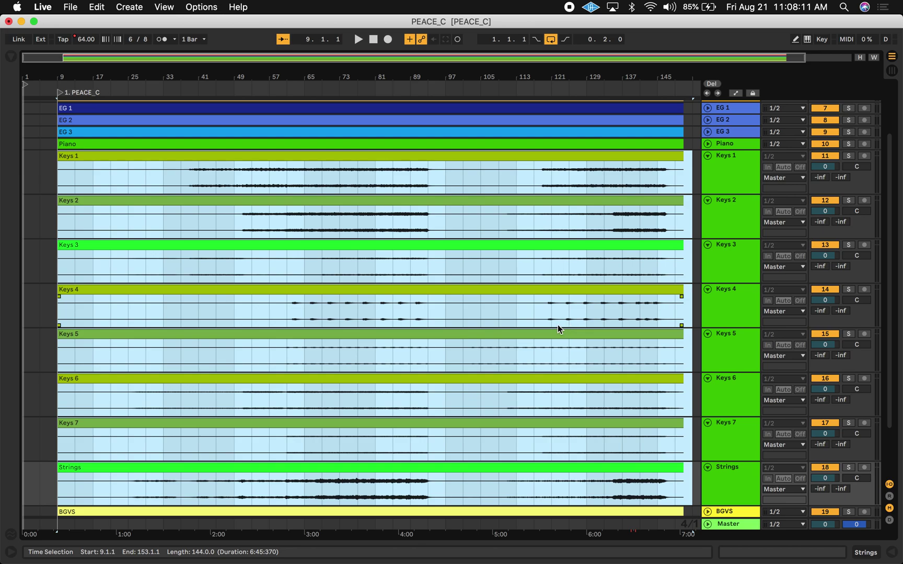
# - Export the selected range of the Master as a WAV file named PEACE_C_FINAL on the Desktop
pyautogui.click(70, 7)
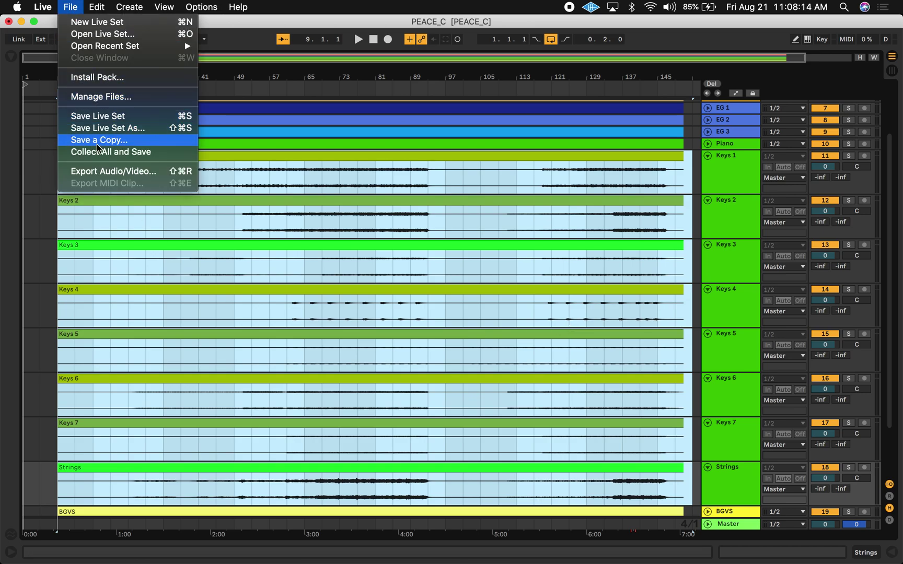
pyautogui.click(100, 172)
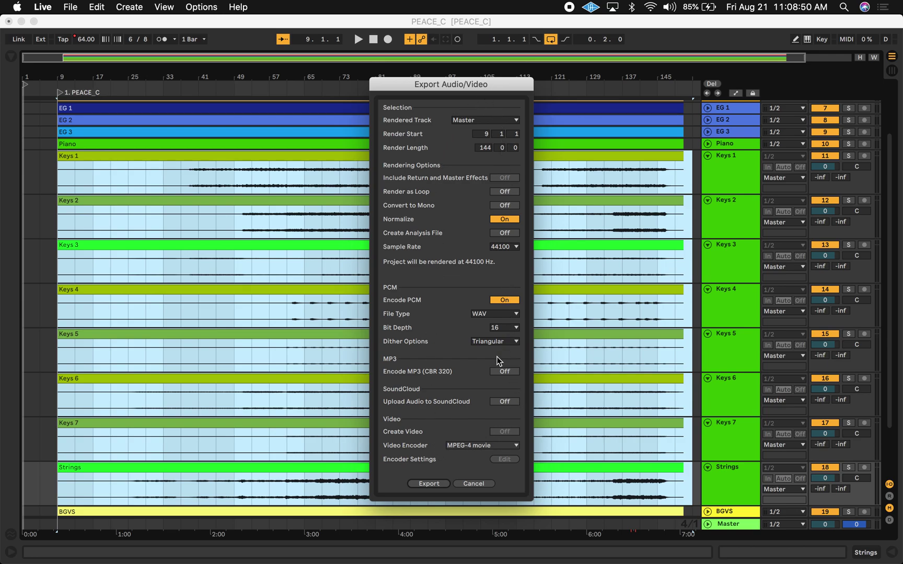
pyautogui.click(429, 483)
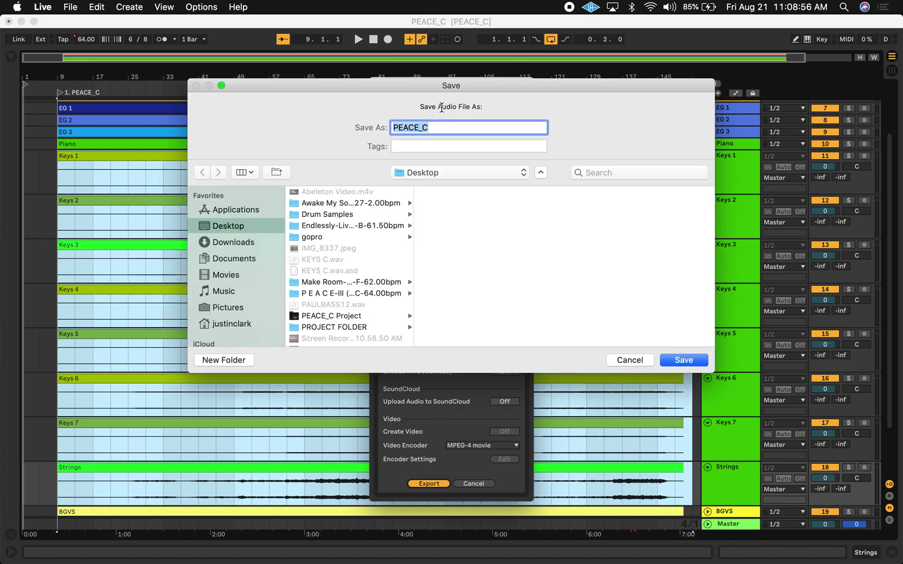
pyautogui.click(442, 125)
pyautogui.write('_')
pyautogui.write('ED')
pyautogui.press('BackSpace')
pyautogui.press('BackSpace')
pyautogui.write('FINAL')
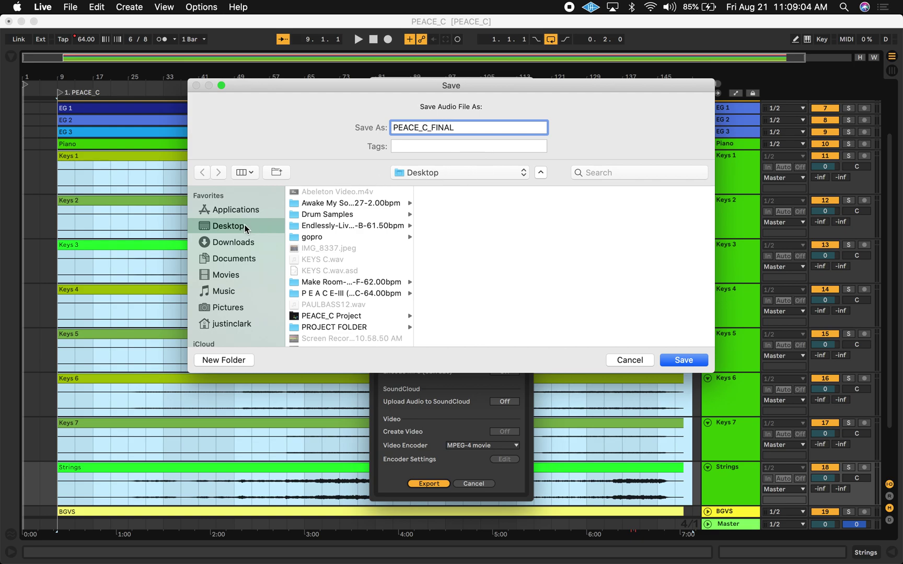
pyautogui.click(697, 359)
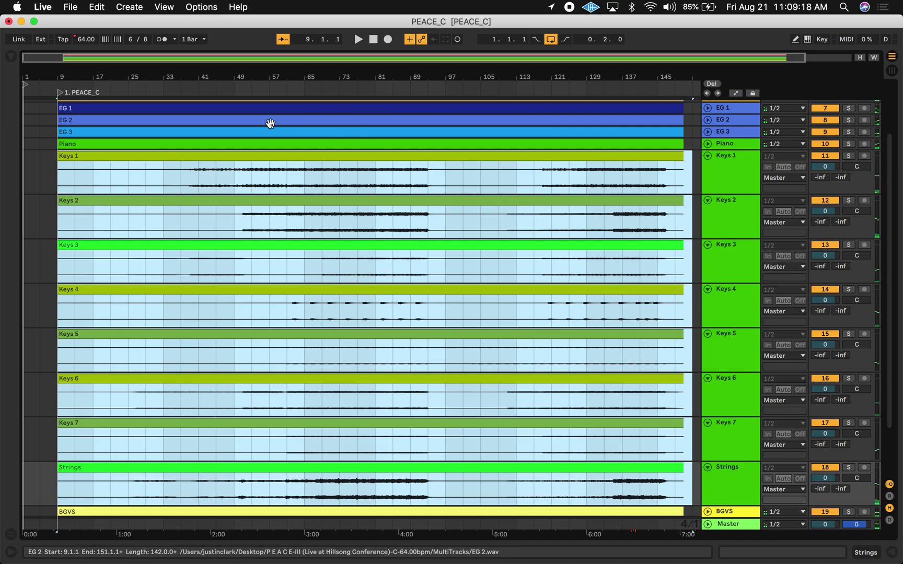
pyautogui.click(72, 7)
pyautogui.click(113, 172)
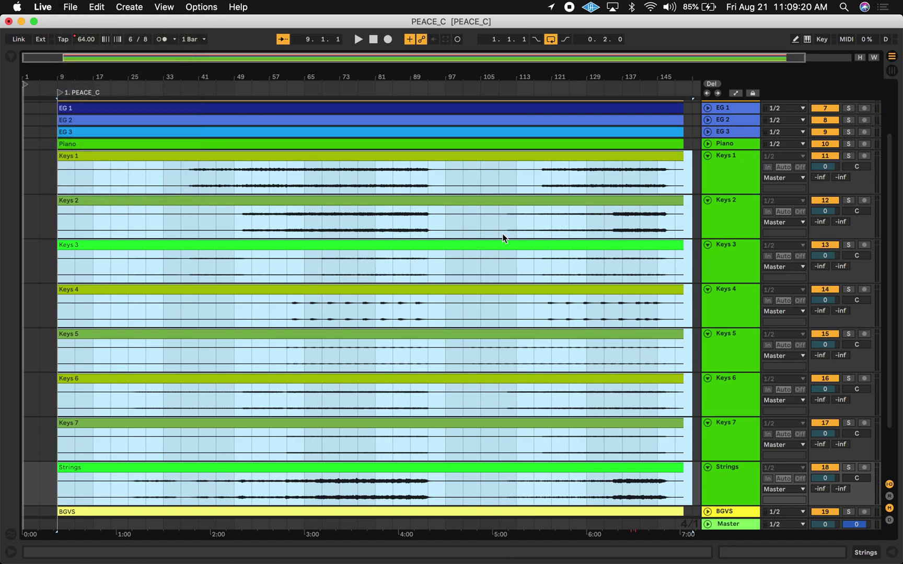
# - Fold the Keys 1 through Strings tracks and delete them from the set
pyautogui.click(726, 175)
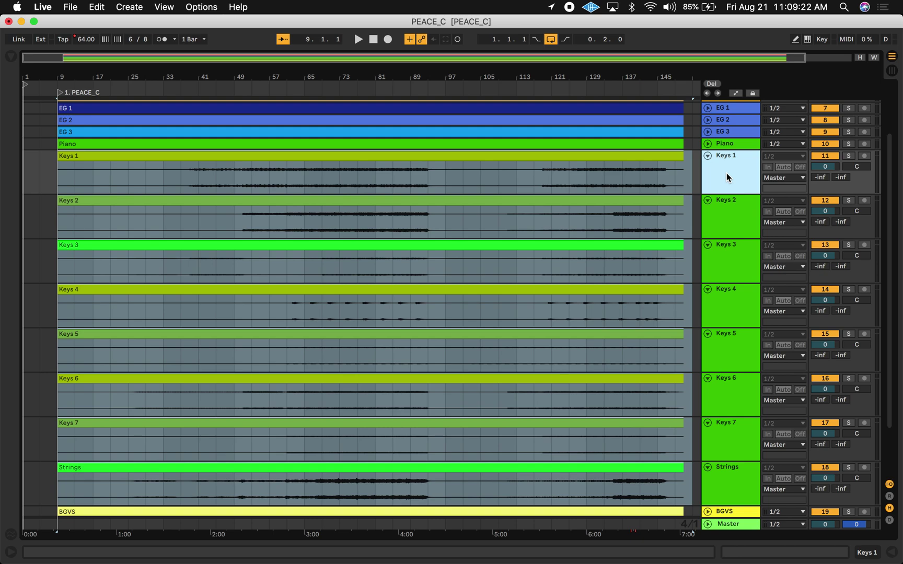
pyautogui.scroll(-5, 727, 173)
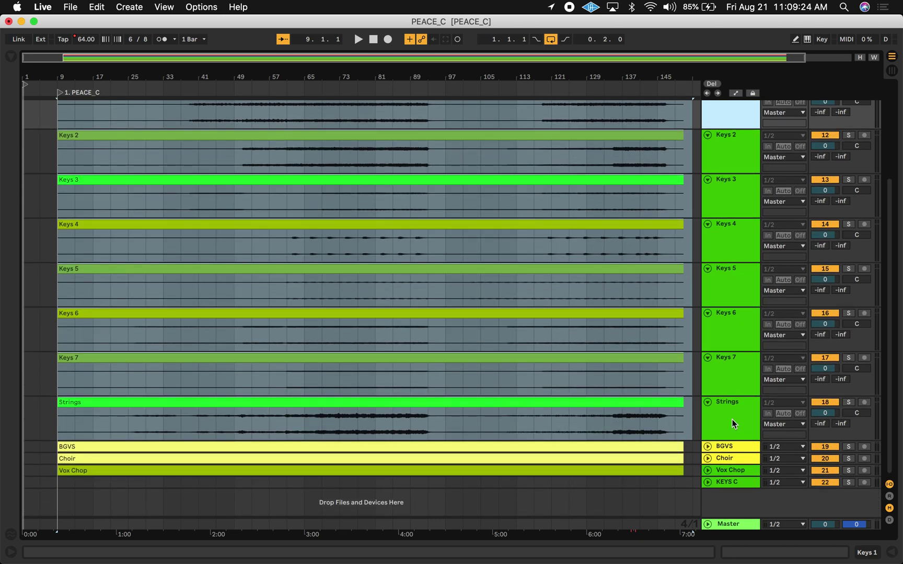
pyautogui.keyDown('shift'); pyautogui.click(733, 424); pyautogui.keyUp('shift')
pyautogui.click(709, 402)
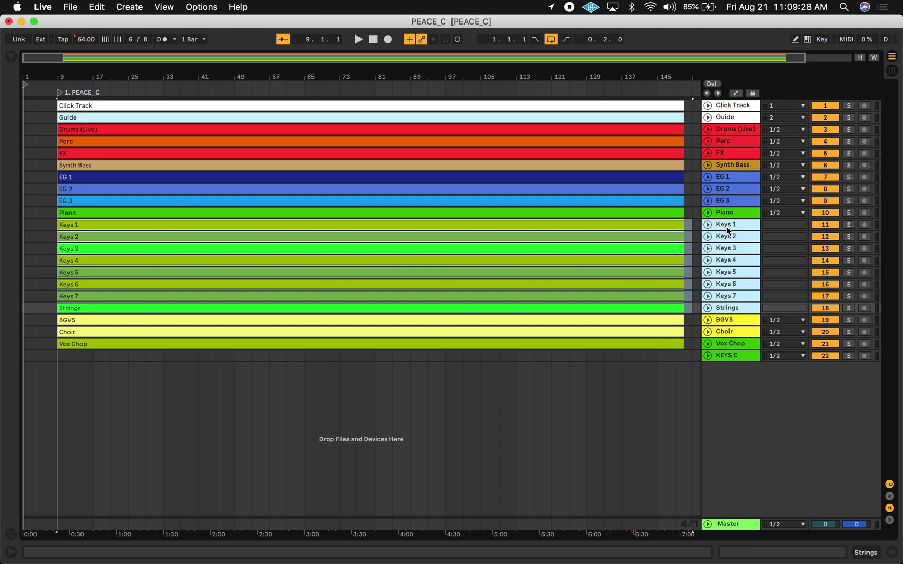
pyautogui.press('Delete')
# - Move the KEYS C track directly below Piano, unfold it and save the Live set
pyautogui.click(727, 258)
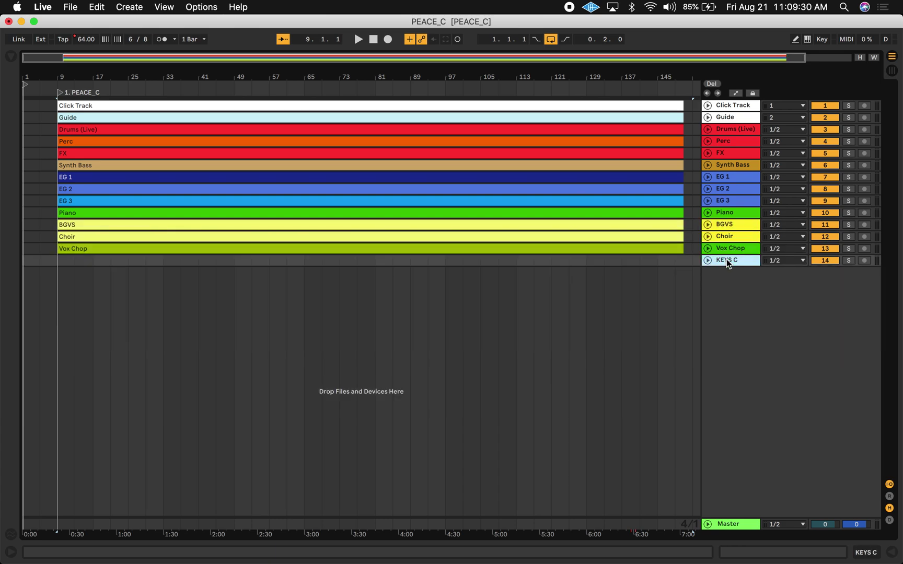
pyautogui.moveTo(726, 258); pyautogui.dragTo(724, 220)
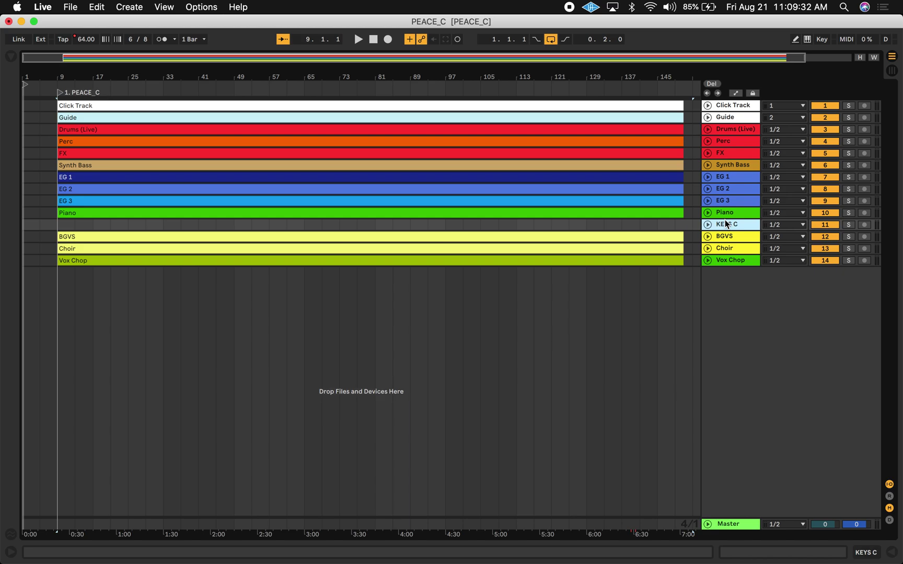
pyautogui.click(709, 225)
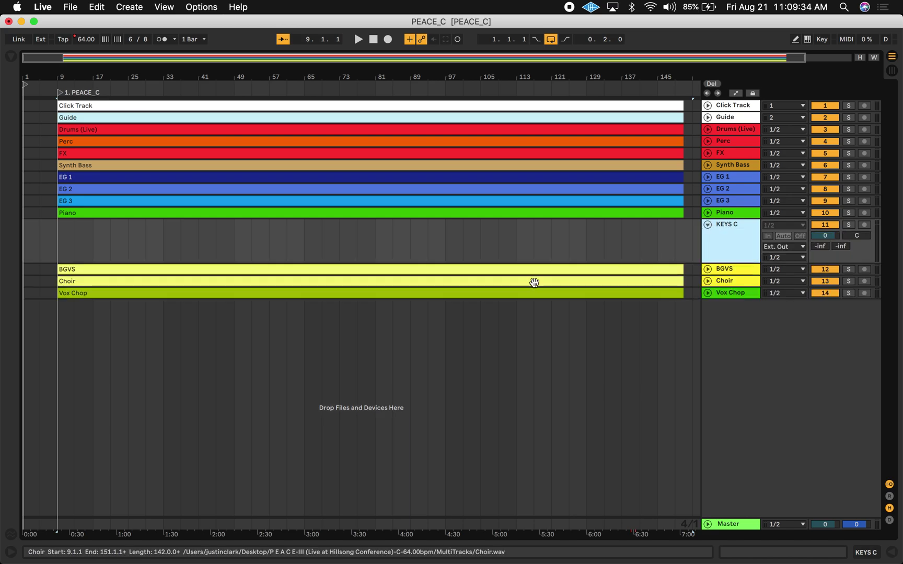
pyautogui.click(72, 7)
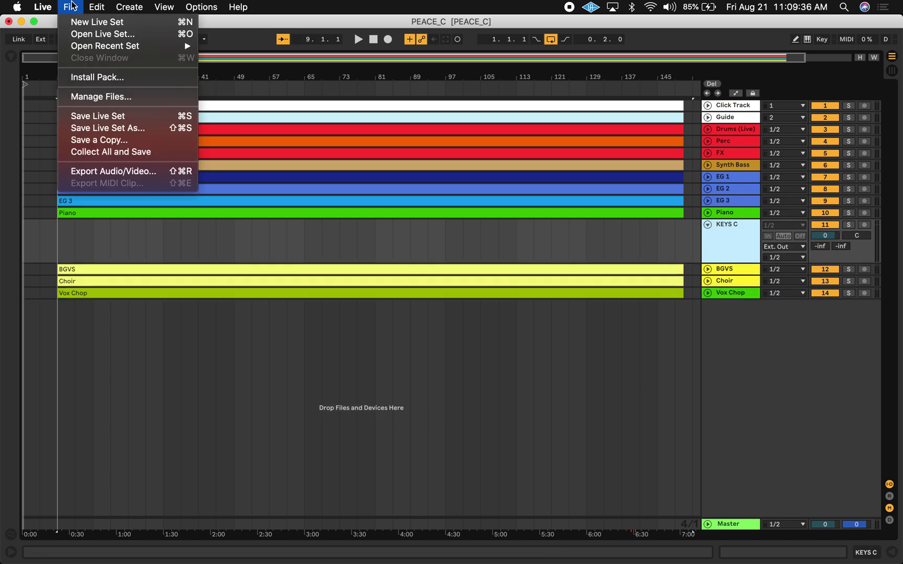
pyautogui.click(94, 114)
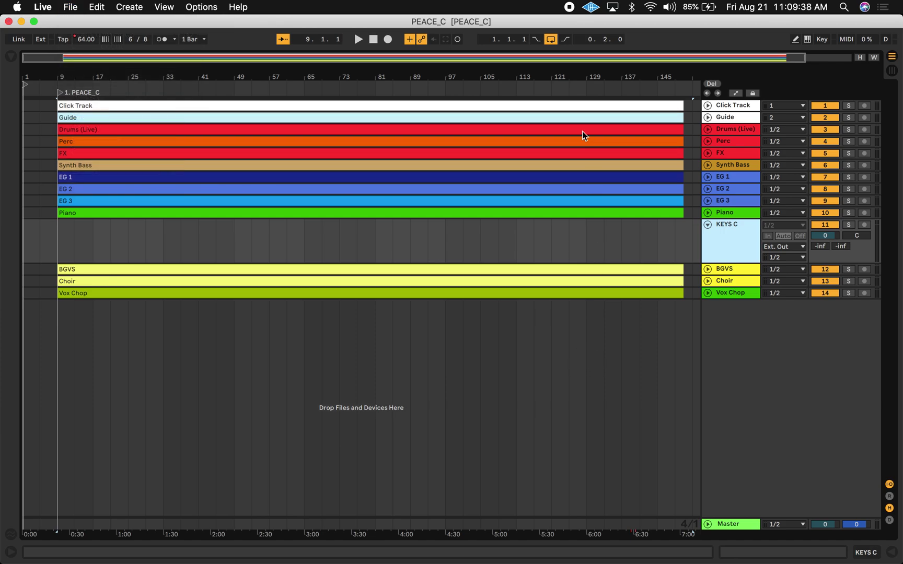
# - Create a new Live set and show it in the Arrangement View
pyautogui.click(70, 7)
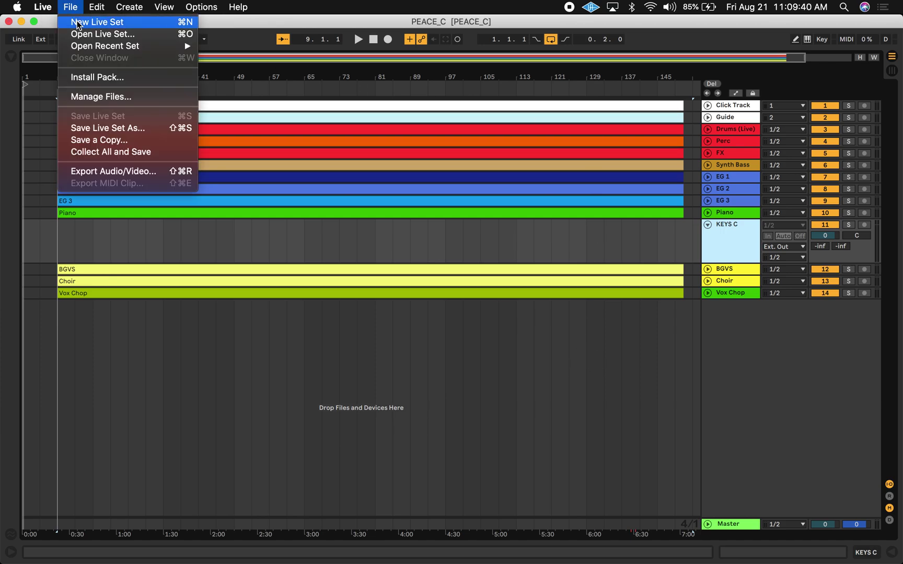
pyautogui.click(77, 23)
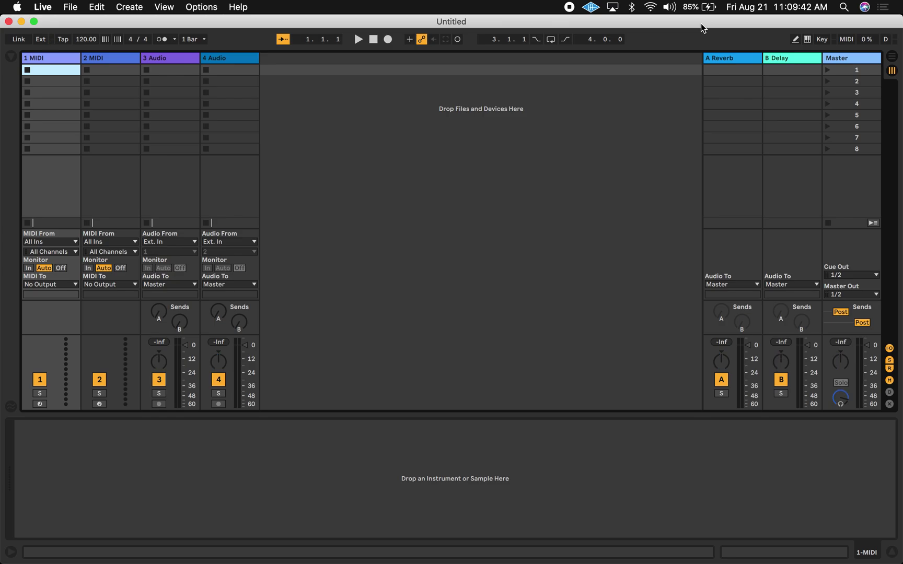
pyautogui.click(894, 56)
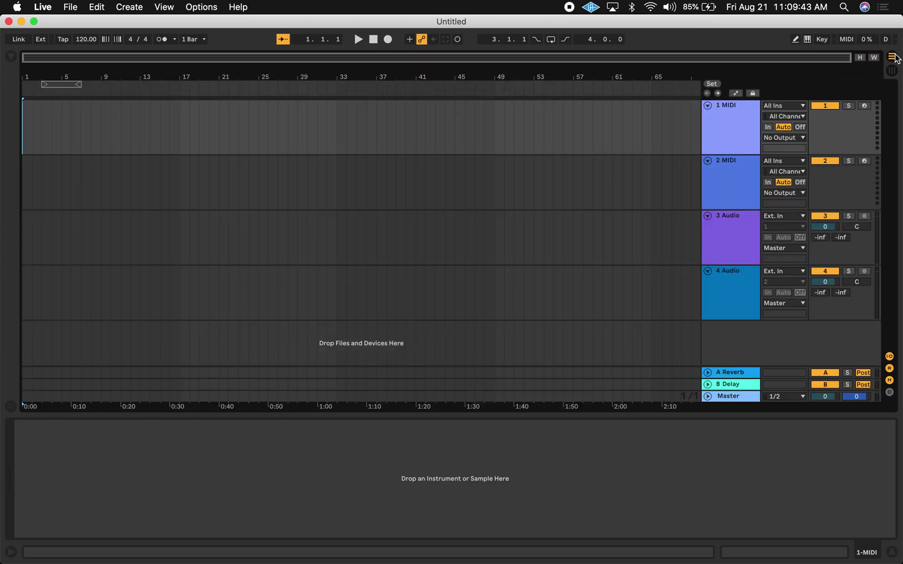
# - Place KEYS C.wav from the Desktop on the second track, starting at bar 11
pyautogui.click(37, 557)
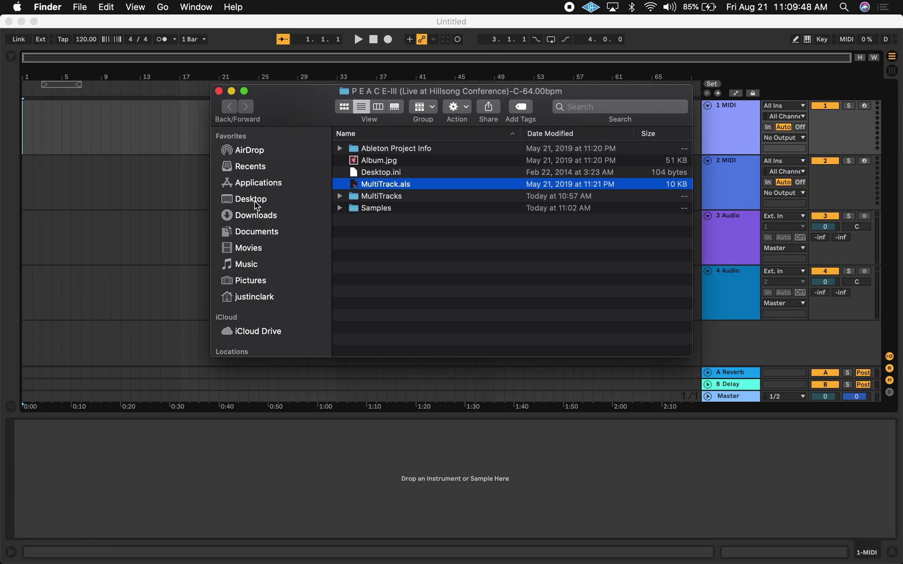
pyautogui.click(255, 201)
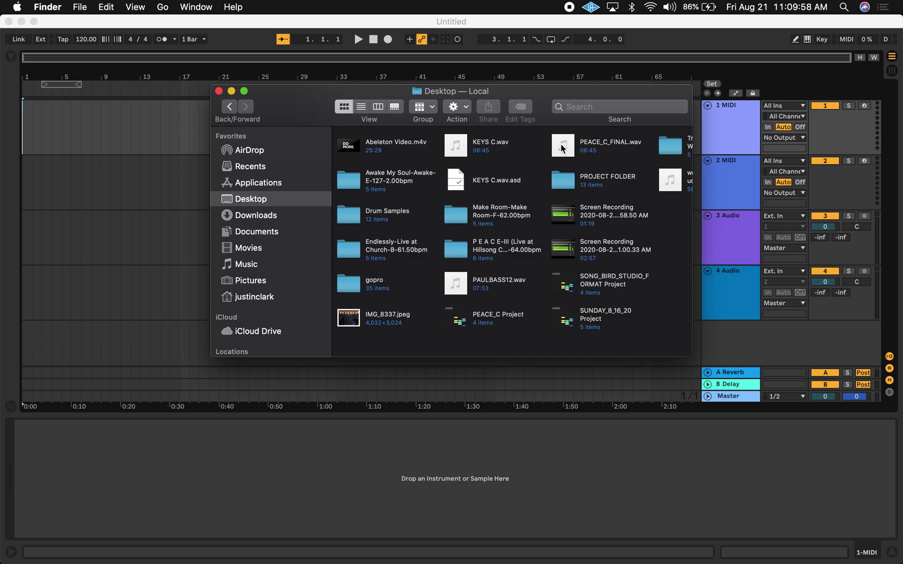
pyautogui.moveTo(463, 155); pyautogui.dragTo(116, 160)
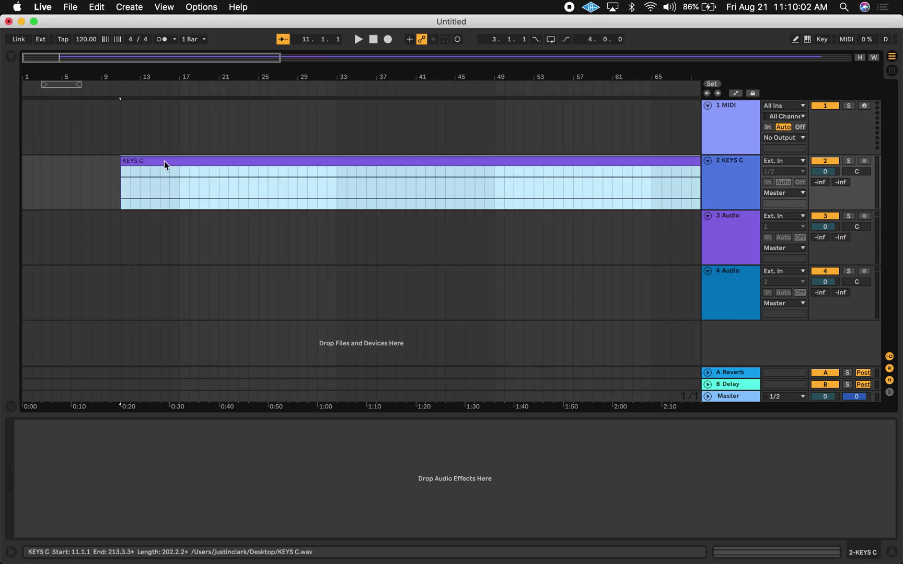
# - Move the KEYS C clip on the second track so it starts at bar 2
pyautogui.click(165, 161)
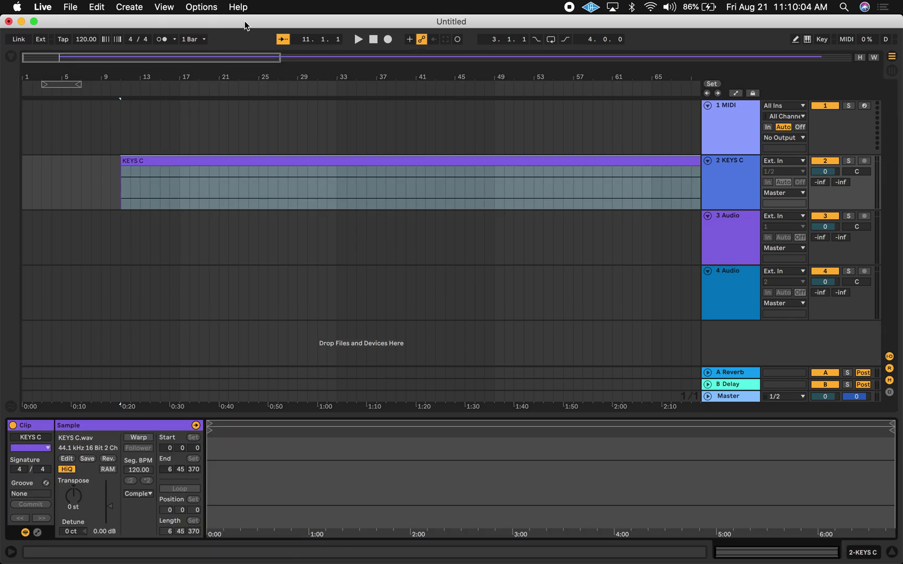
pyautogui.click(257, 157)
pyautogui.moveTo(256, 163); pyautogui.dragTo(167, 160)
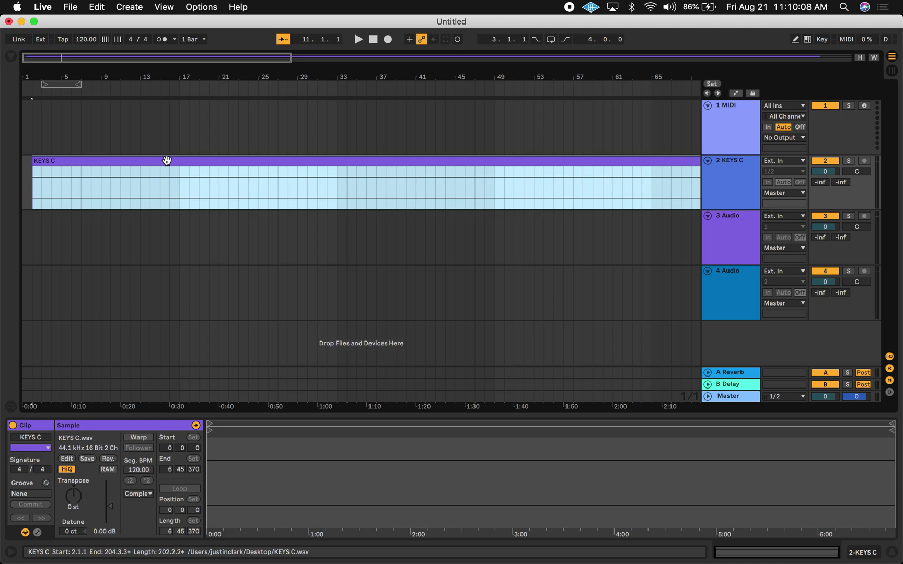
# - Fit the whole KEYS C clip in view and remove the clip from the second track
pyautogui.click(378, 86)
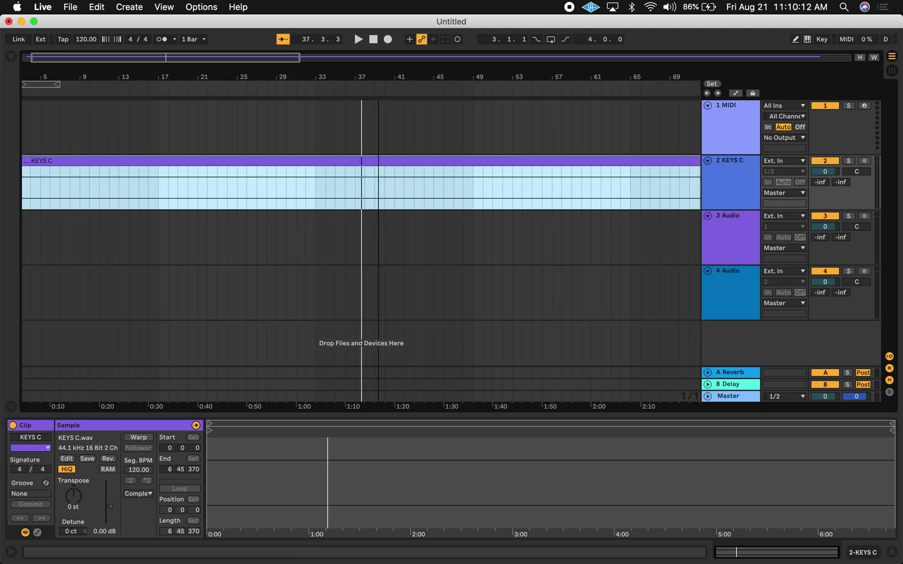
pyautogui.press('z')
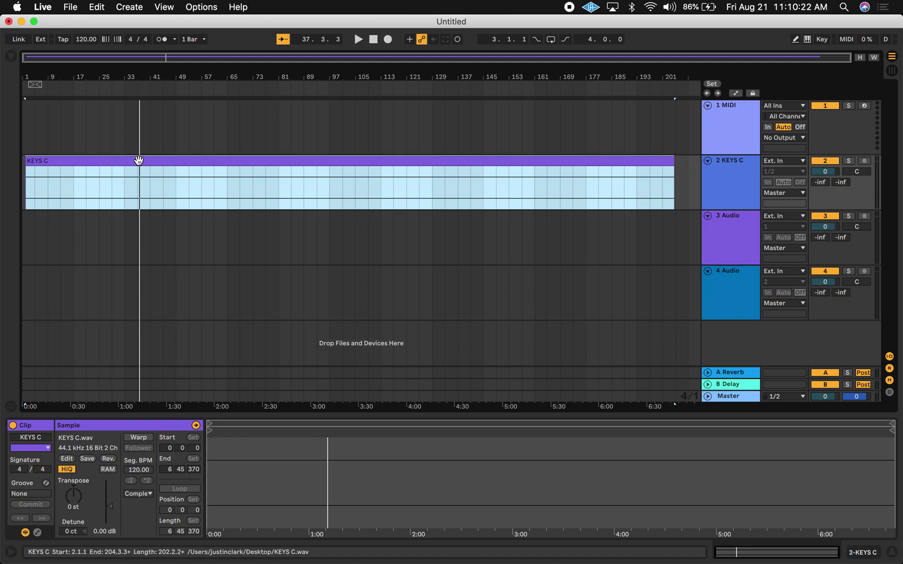
pyautogui.press('super+z')
# - Reopen the recent set PEACE_C.als and discard the changes to the untitled set
pyautogui.click(71, 7)
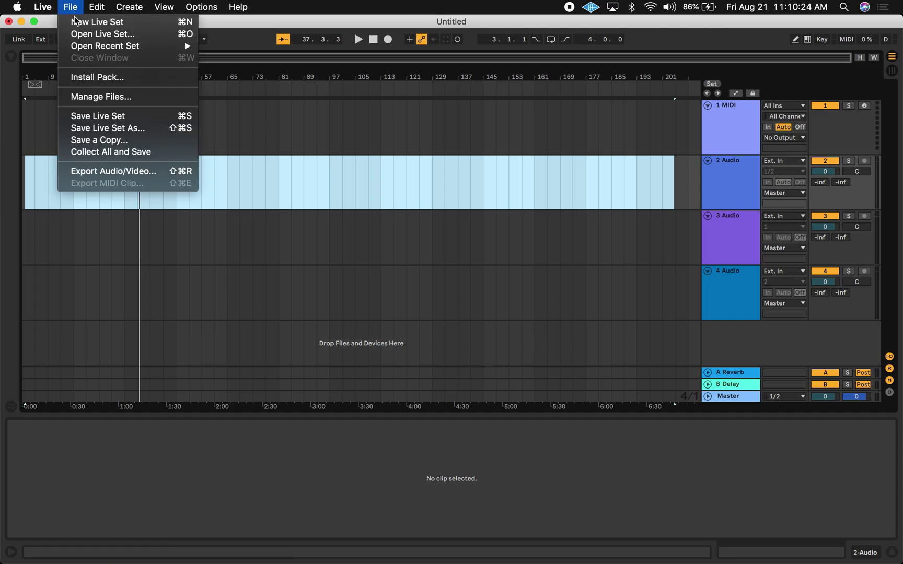
pyautogui.moveTo(80, 48)
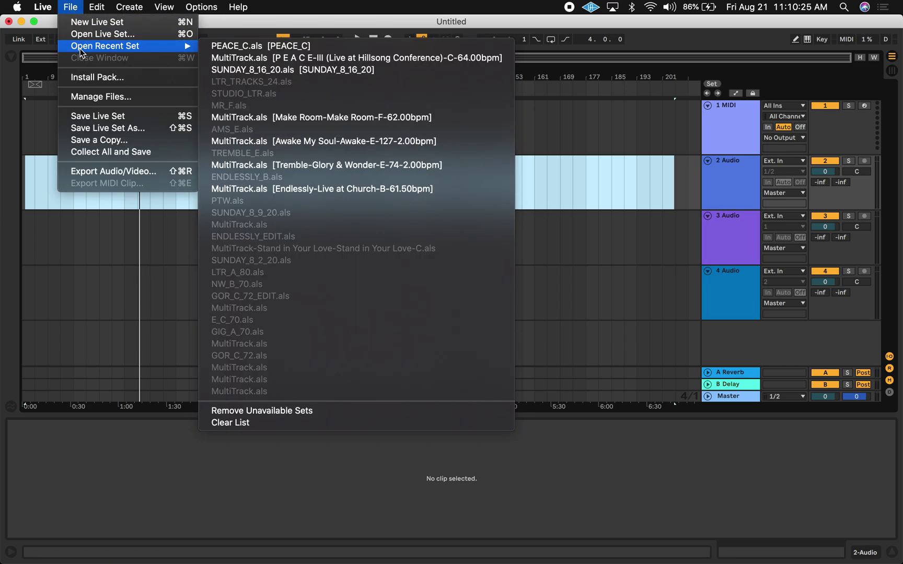
pyautogui.click(278, 49)
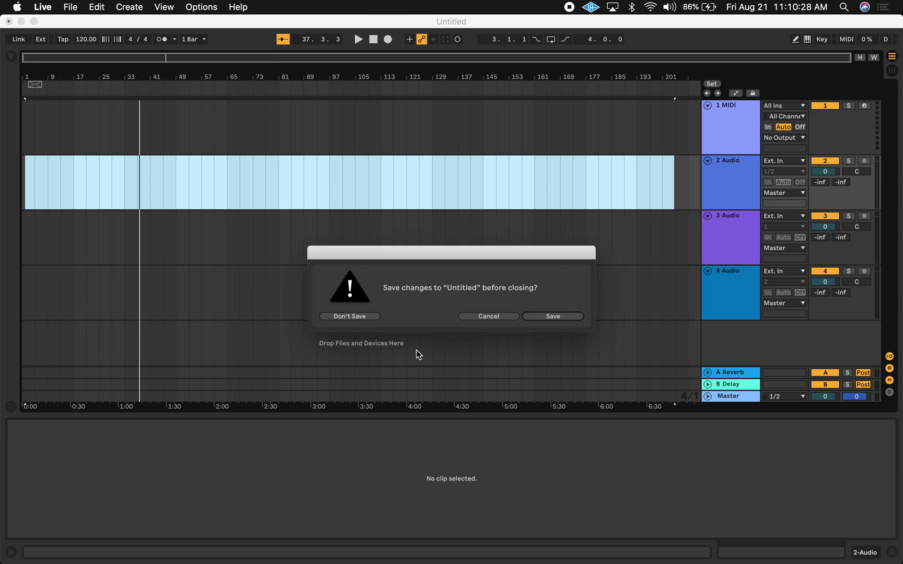
pyautogui.click(364, 315)
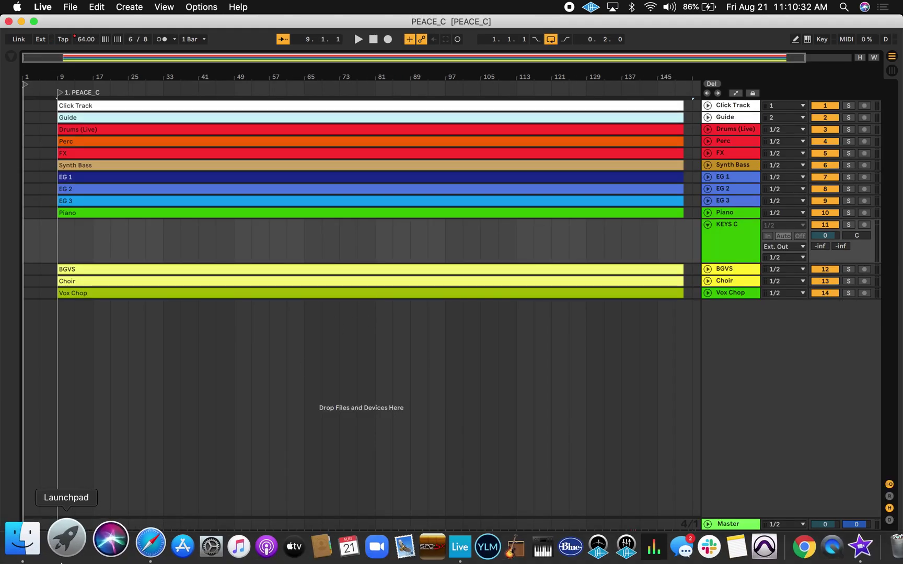
# - Place PEACE_C_FINAL.wav from the Desktop on the KEYS C track at bar 9 and close the Finder window
pyautogui.click(11, 544)
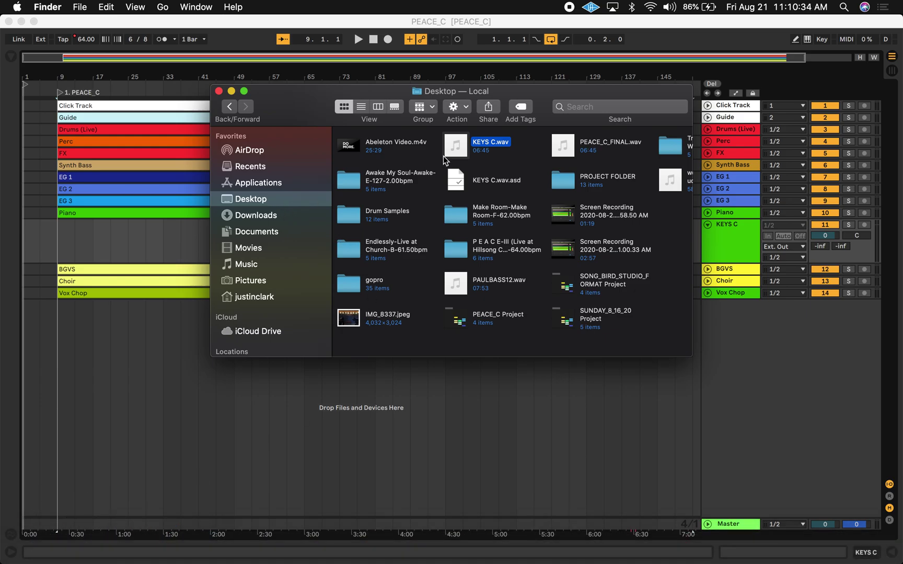
pyautogui.moveTo(293, 106); pyautogui.dragTo(410, 312)
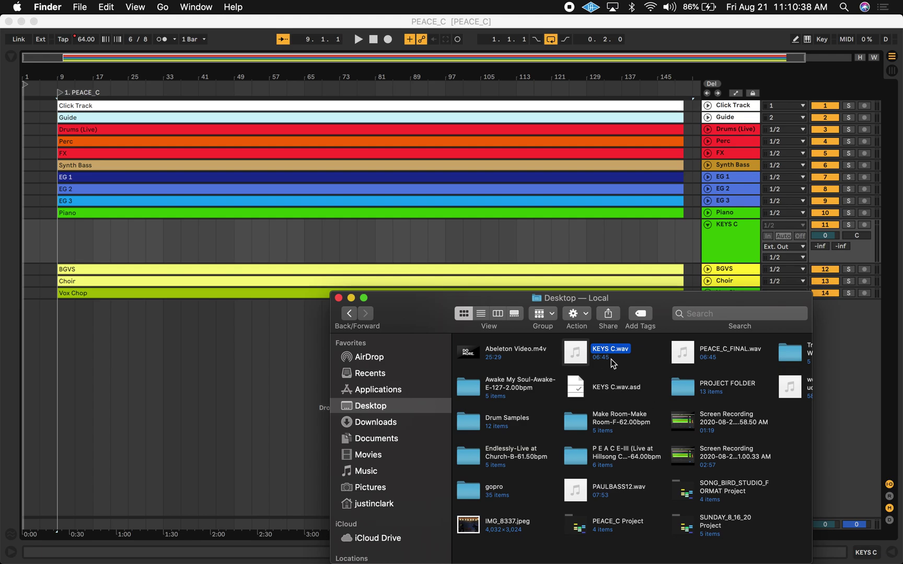
pyautogui.moveTo(678, 361)
pyautogui.mouseDown()
pyautogui.moveTo(608, 337)
pyautogui.moveTo(366, 305)
pyautogui.moveTo(55, 240)
pyautogui.mouseUp()
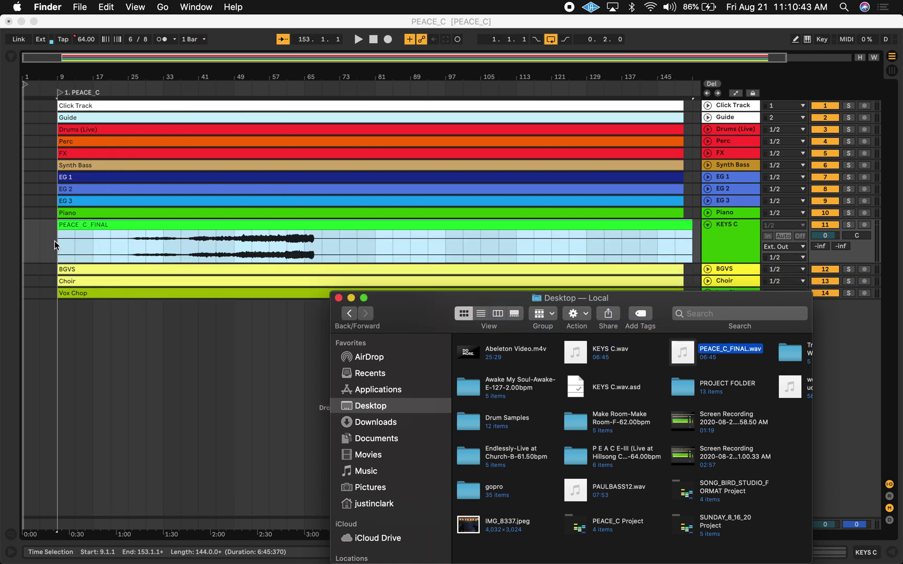
pyautogui.click(339, 298)
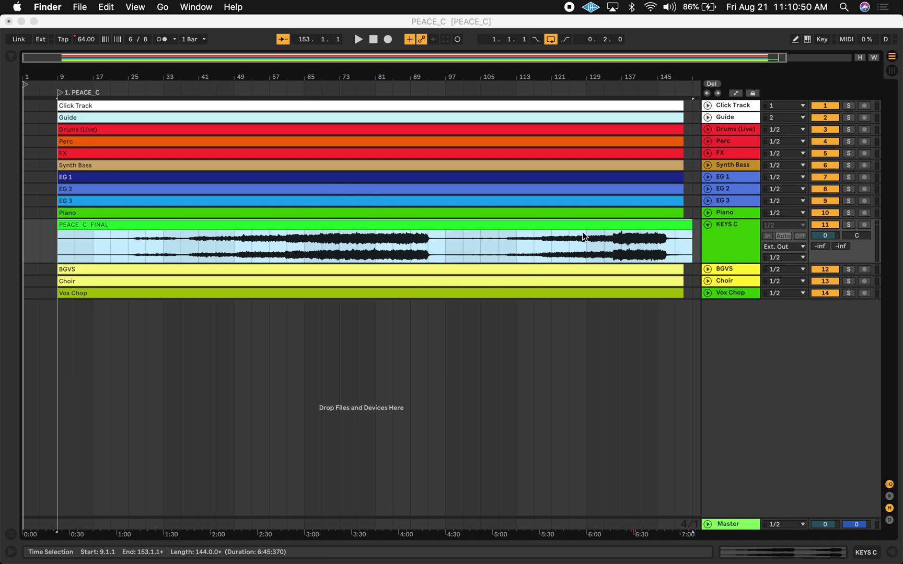
# - Solo the KEYS C track and listen to the bounced clip from around bars 57 and 65
pyautogui.click(849, 225)
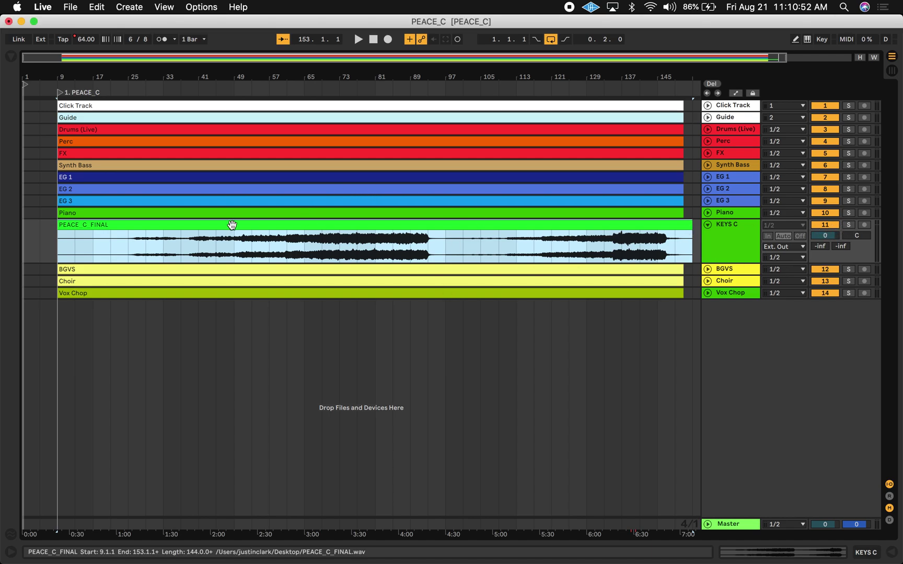
pyautogui.click(850, 225)
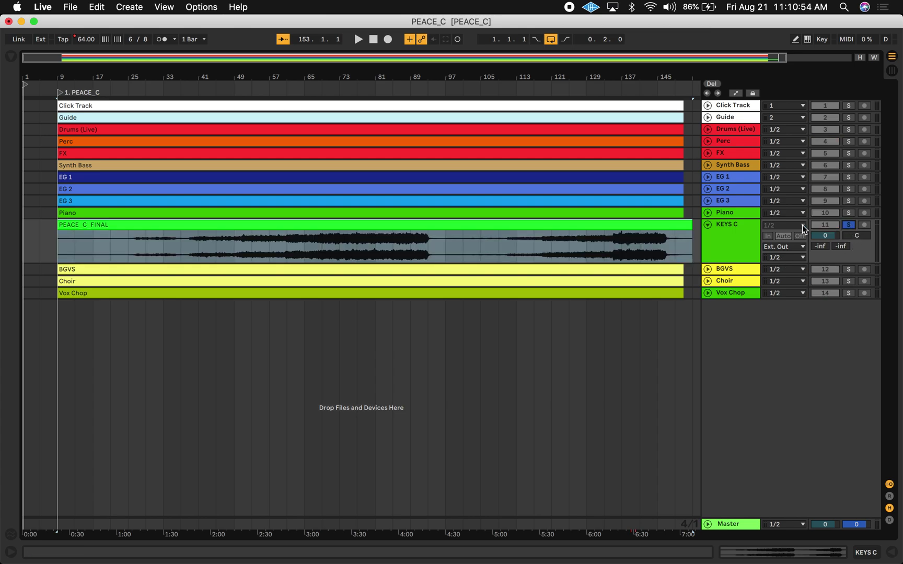
pyautogui.click(267, 91)
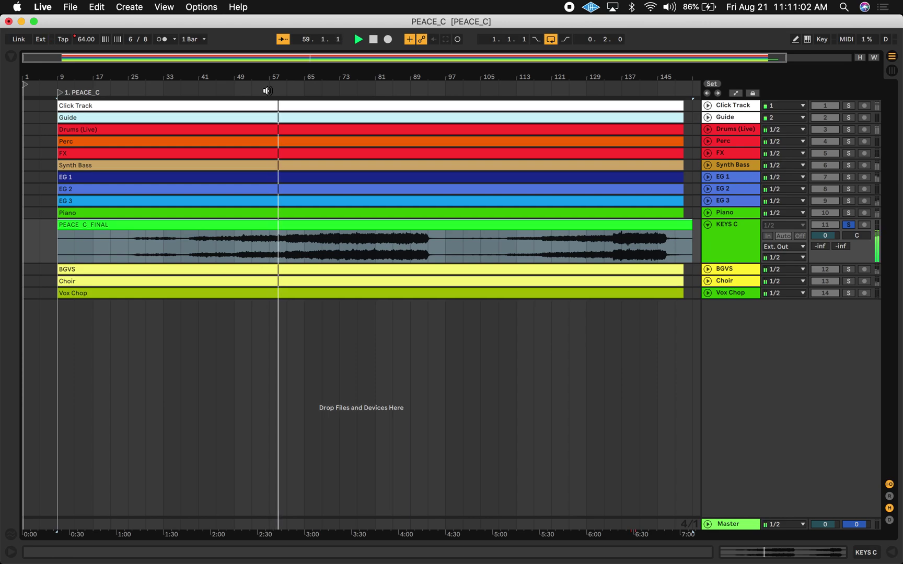
pyautogui.press('space')
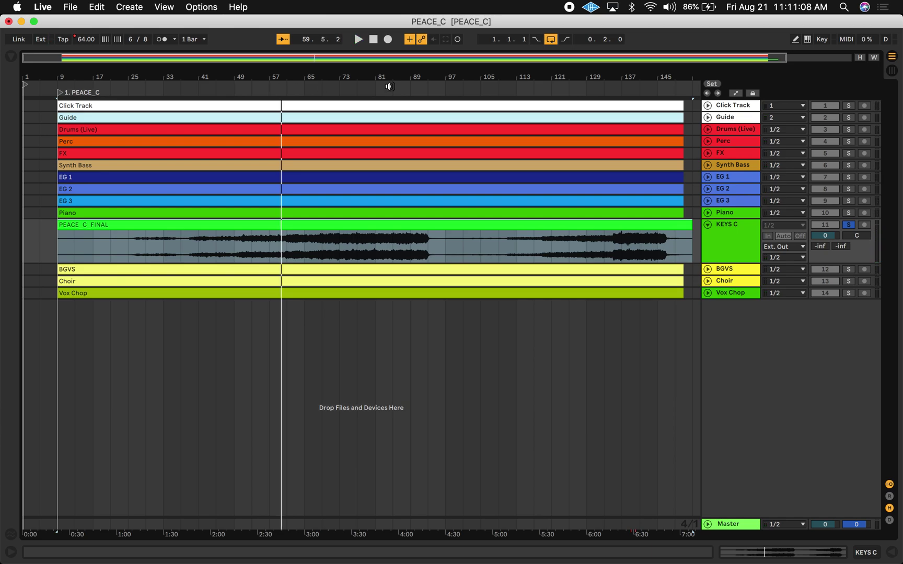
pyautogui.click(304, 89)
pyautogui.press('space')
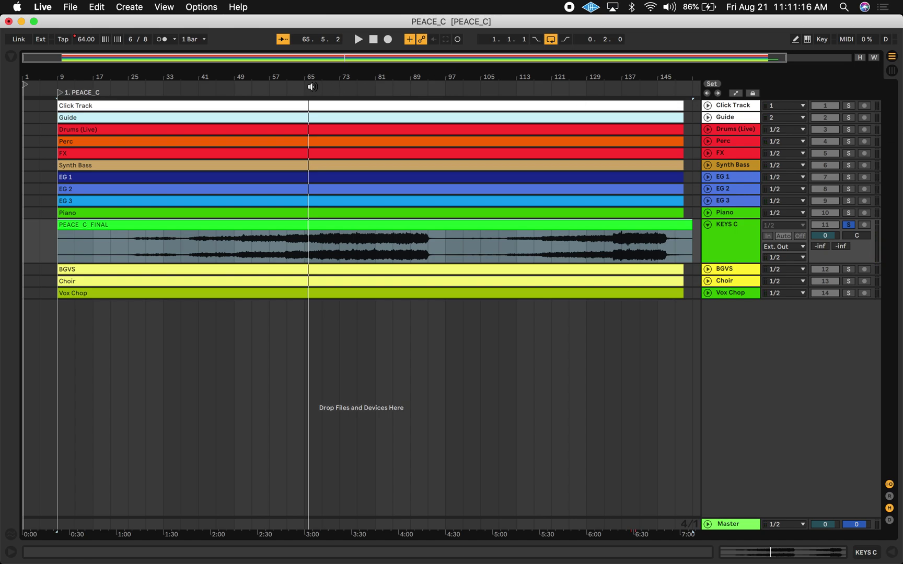
pyautogui.click(302, 86)
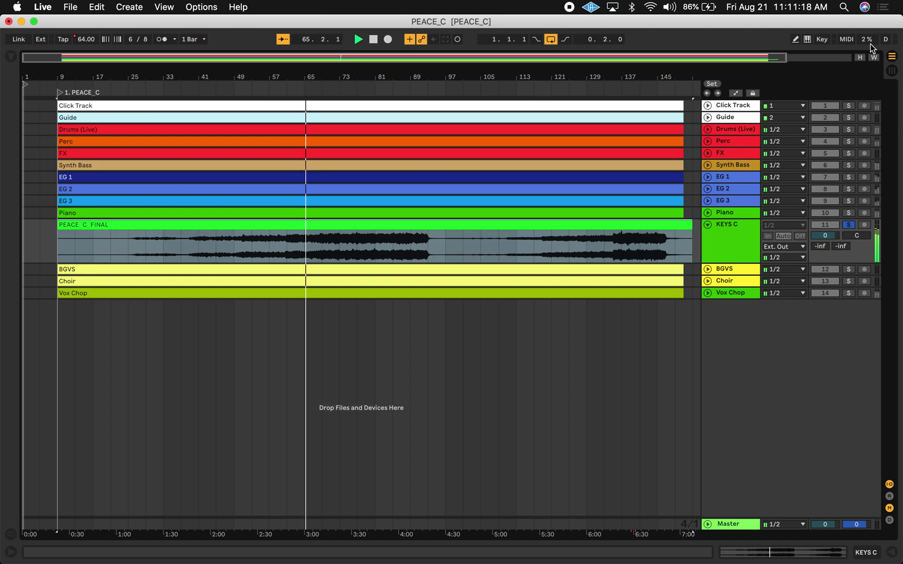
pyautogui.press('space')
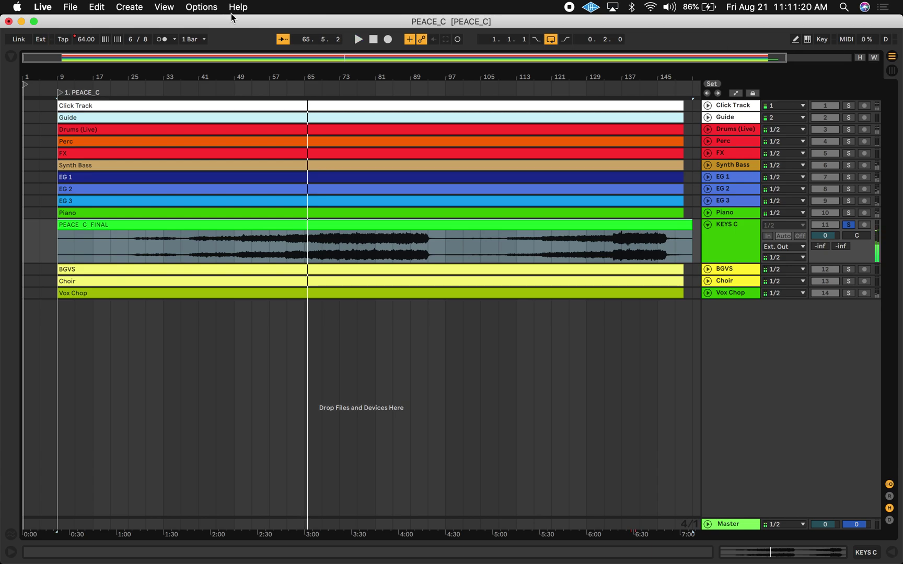
# - Fit the whole arrangement in view and turn off solo on the KEYS C track
pyautogui.moveTo(60, 80); pyautogui.dragTo(63, 183)
pyautogui.hscroll(-5, 99, 275)
pyautogui.moveTo(194, 79); pyautogui.dragTo(56, 72)
pyautogui.hscroll(-4, 142, 149)
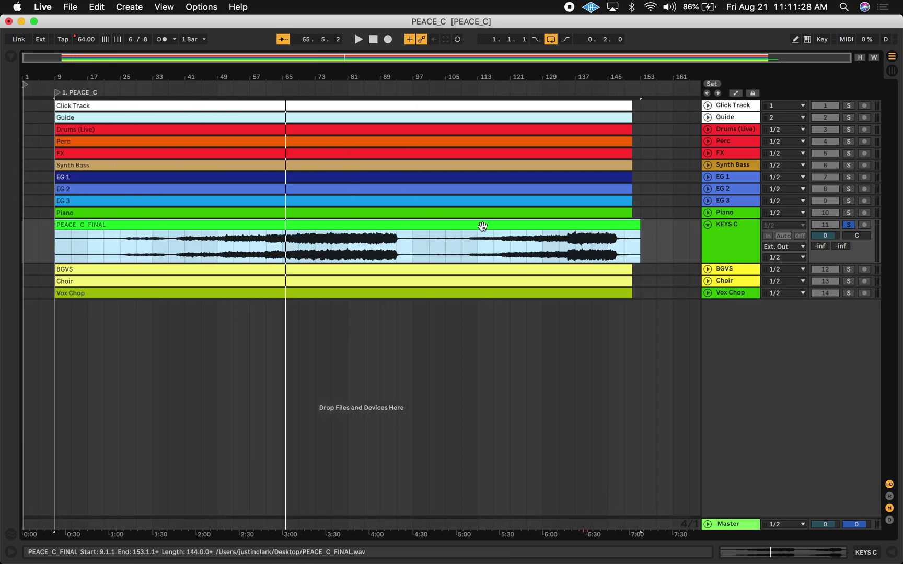
pyautogui.click(848, 225)
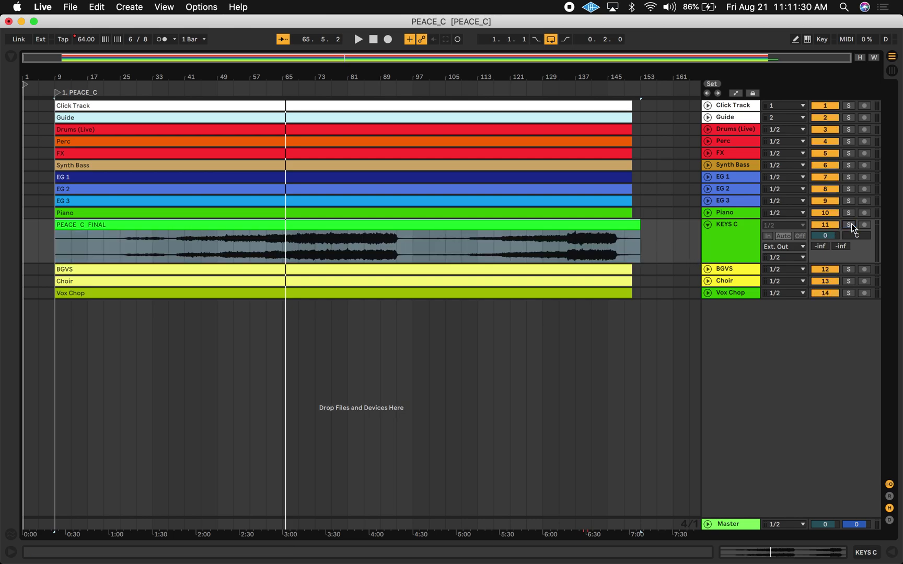
# - Play the full mix from the PEACE_C locator, around bar 25 and around bar 137
pyautogui.click(57, 92)
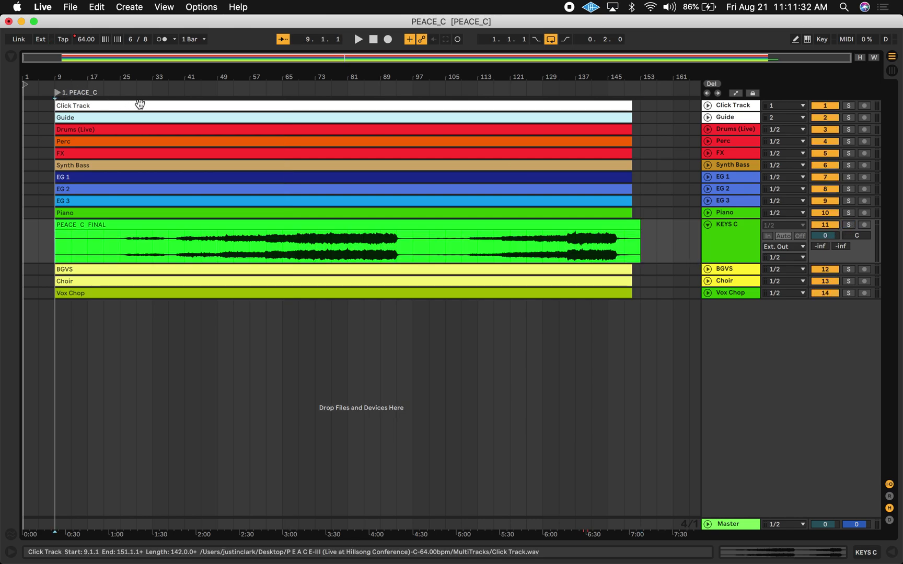
pyautogui.click(120, 88)
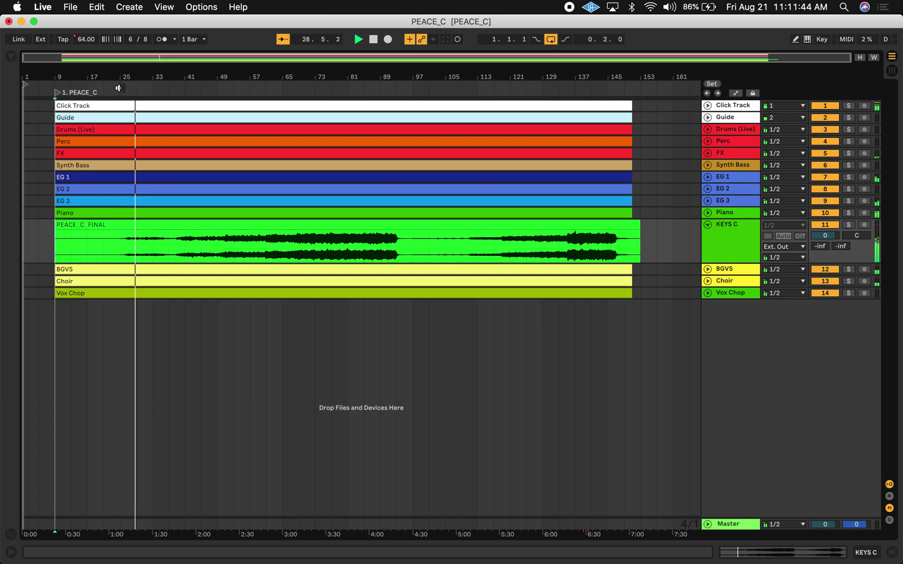
pyautogui.click(575, 87)
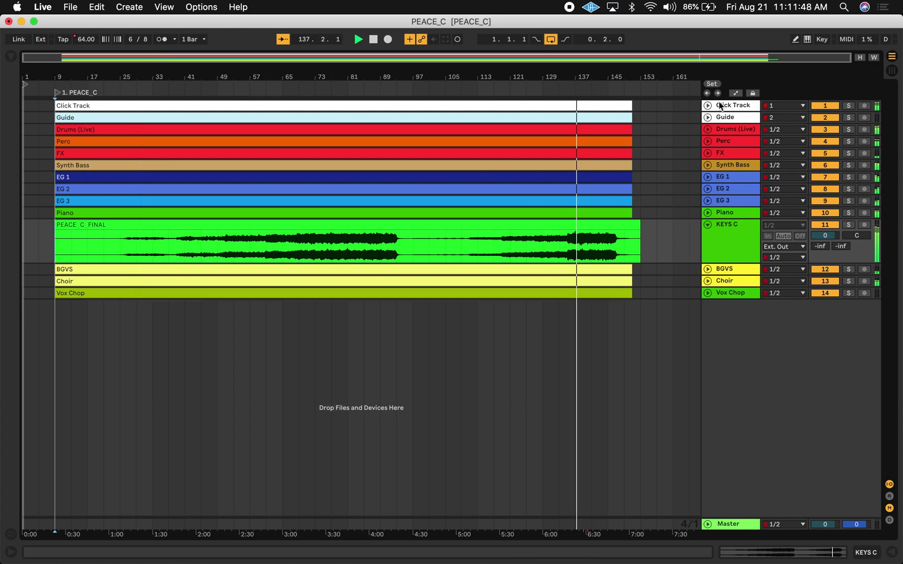
# - Unfold the Guide track to check its waveform, stop playback, and fold the KEYS C and Guide tracks
pyautogui.click(707, 118)
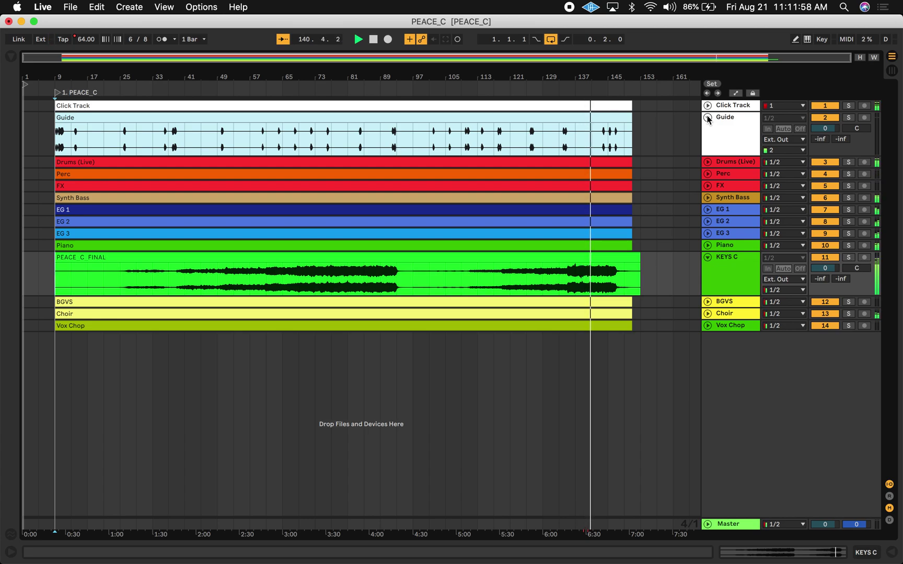
pyautogui.press('space')
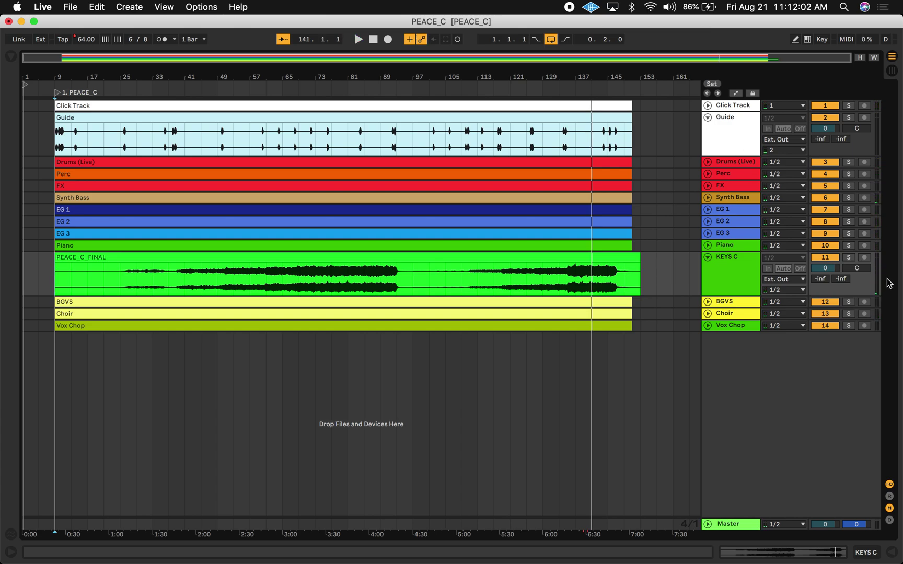
pyautogui.click(709, 257)
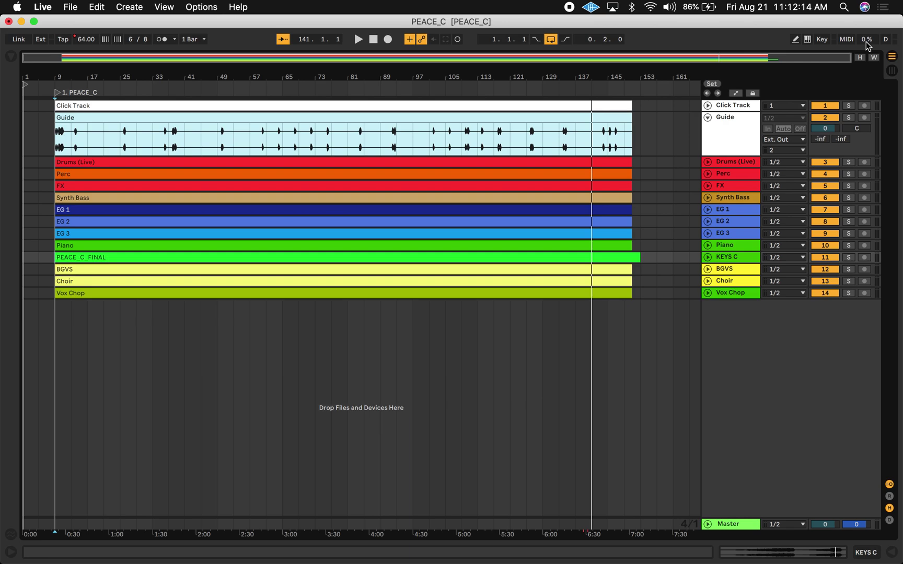
pyautogui.click(708, 117)
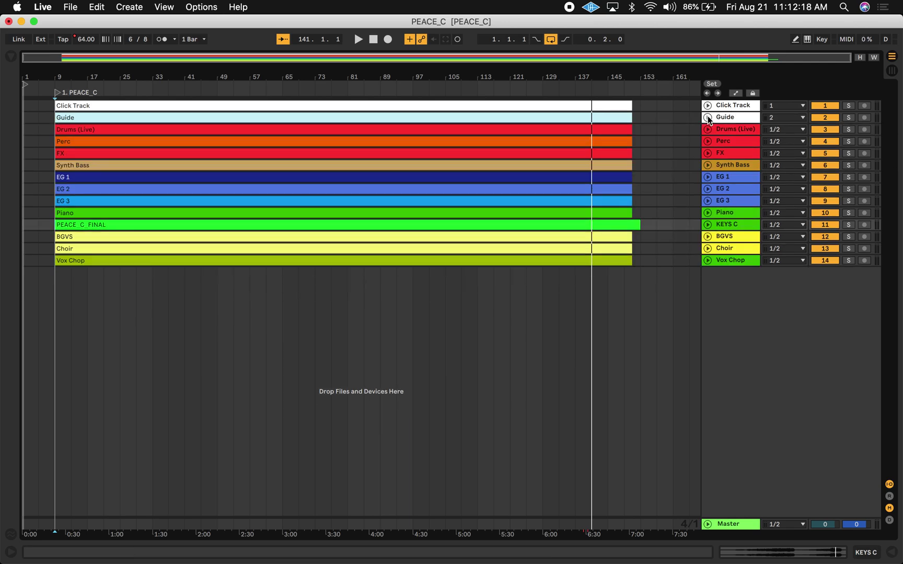